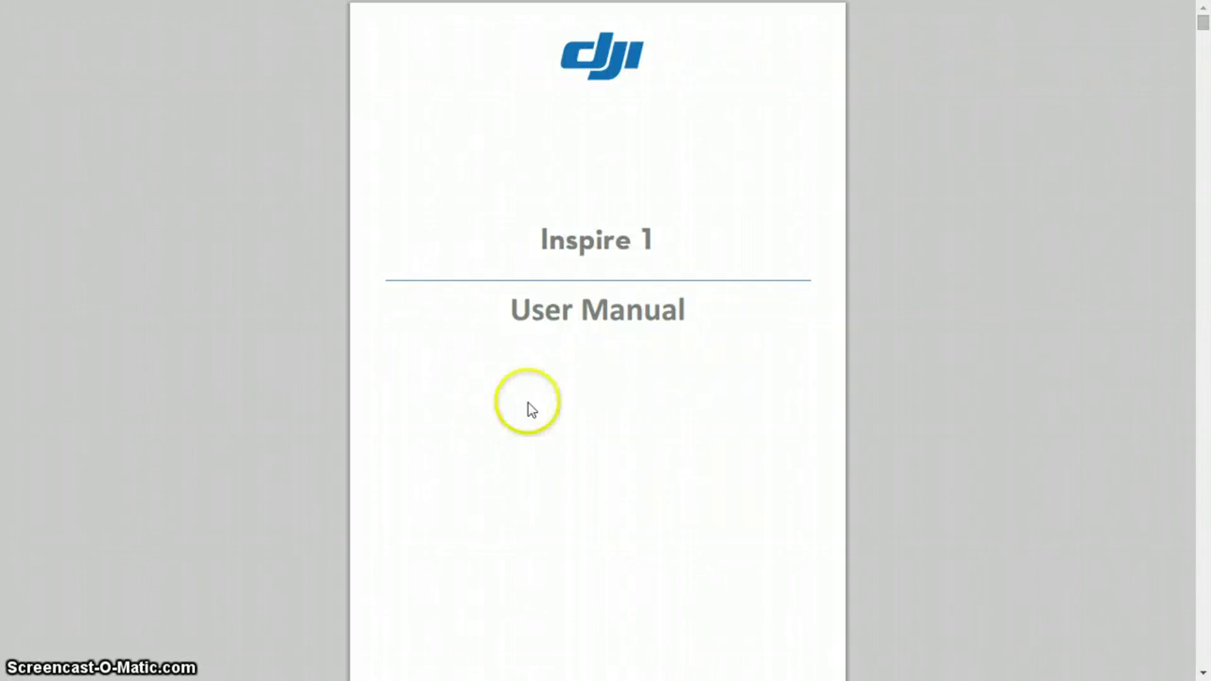
scroll(257, 444, down, 1)
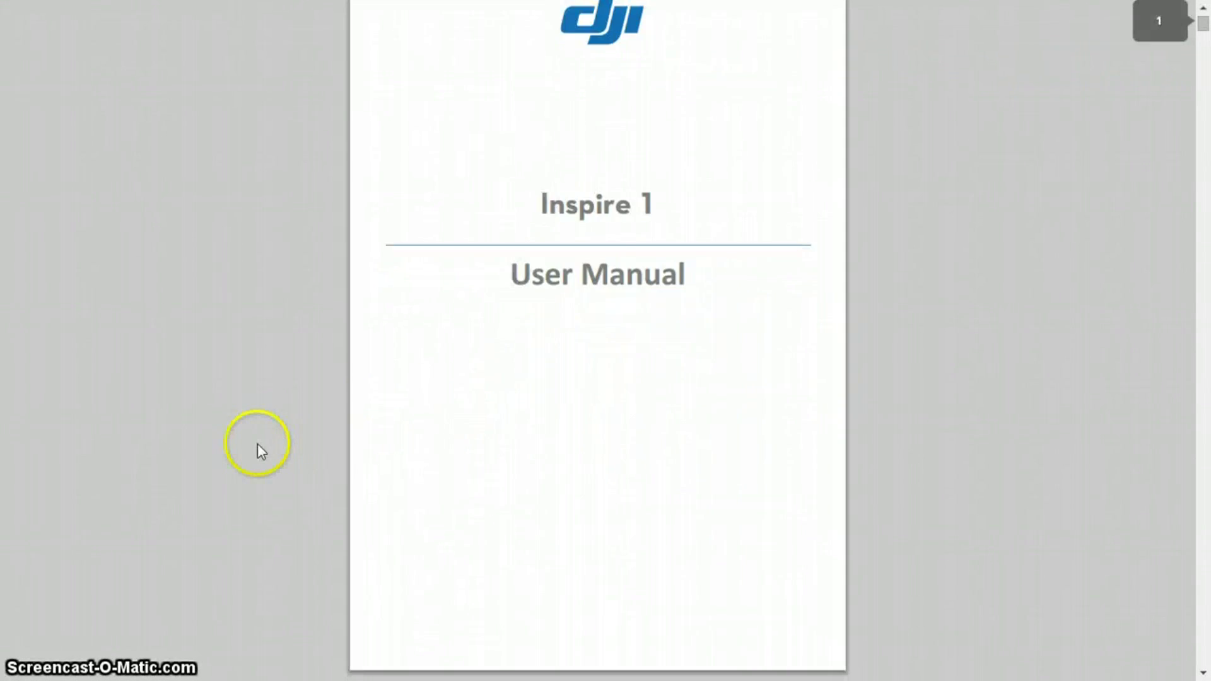
scroll(257, 444, down, 5)
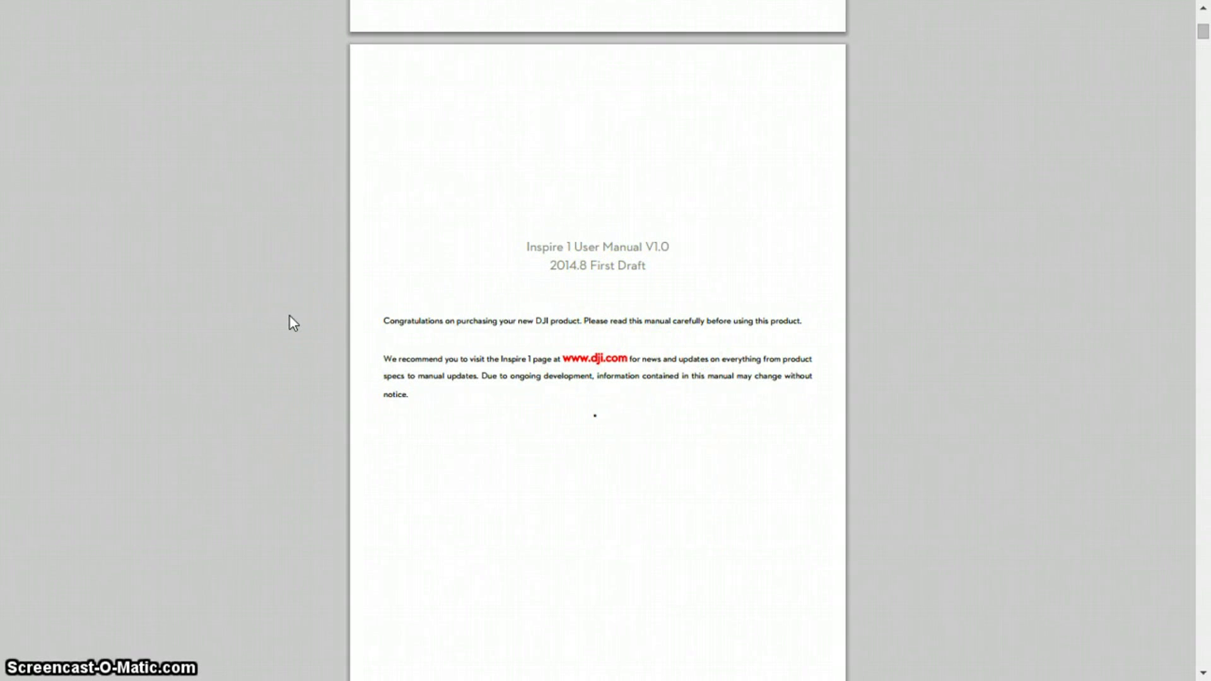
scroll(290, 322, down, 10)
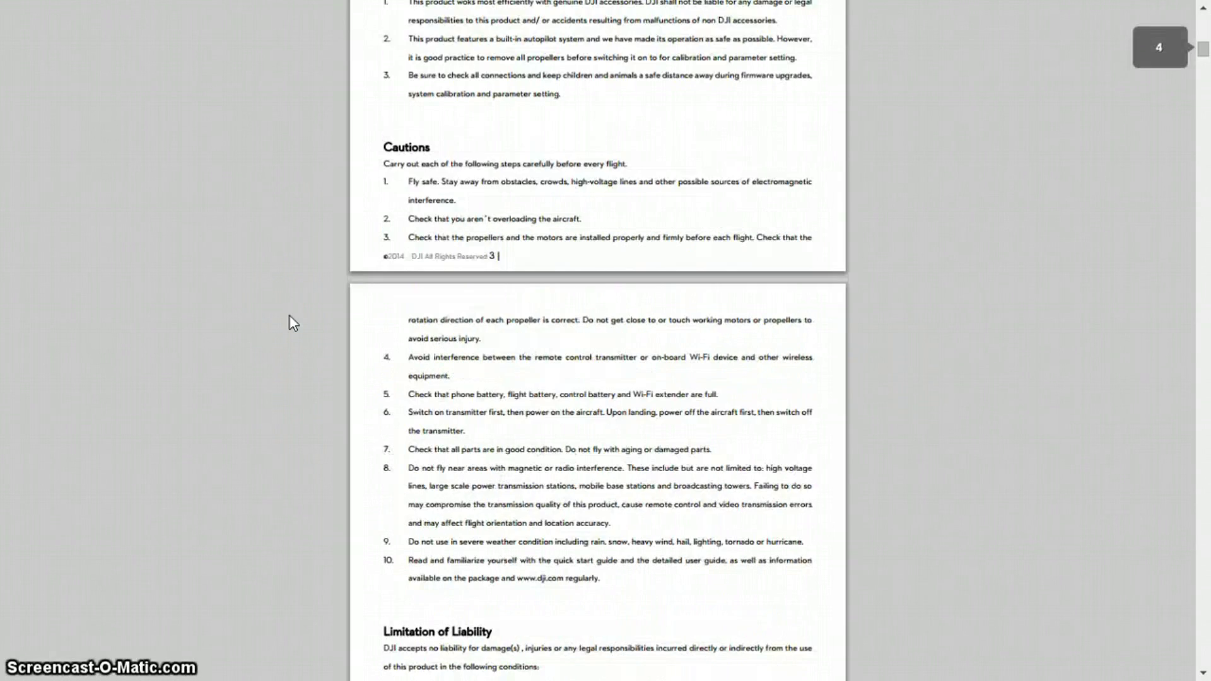
scroll(290, 322, down, 5)
scroll(290, 316, down, 5)
scroll(290, 315, down, 5)
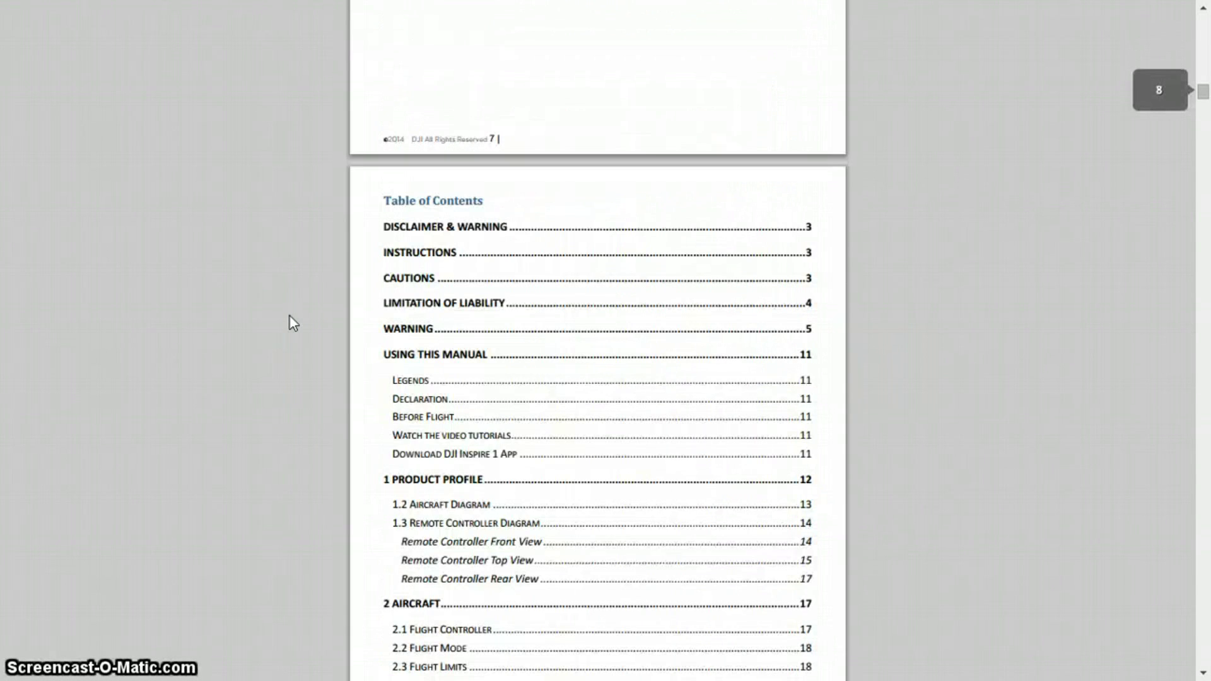
scroll(291, 322, down, 1)
scroll(292, 322, down, 3)
scroll(292, 322, down, 2)
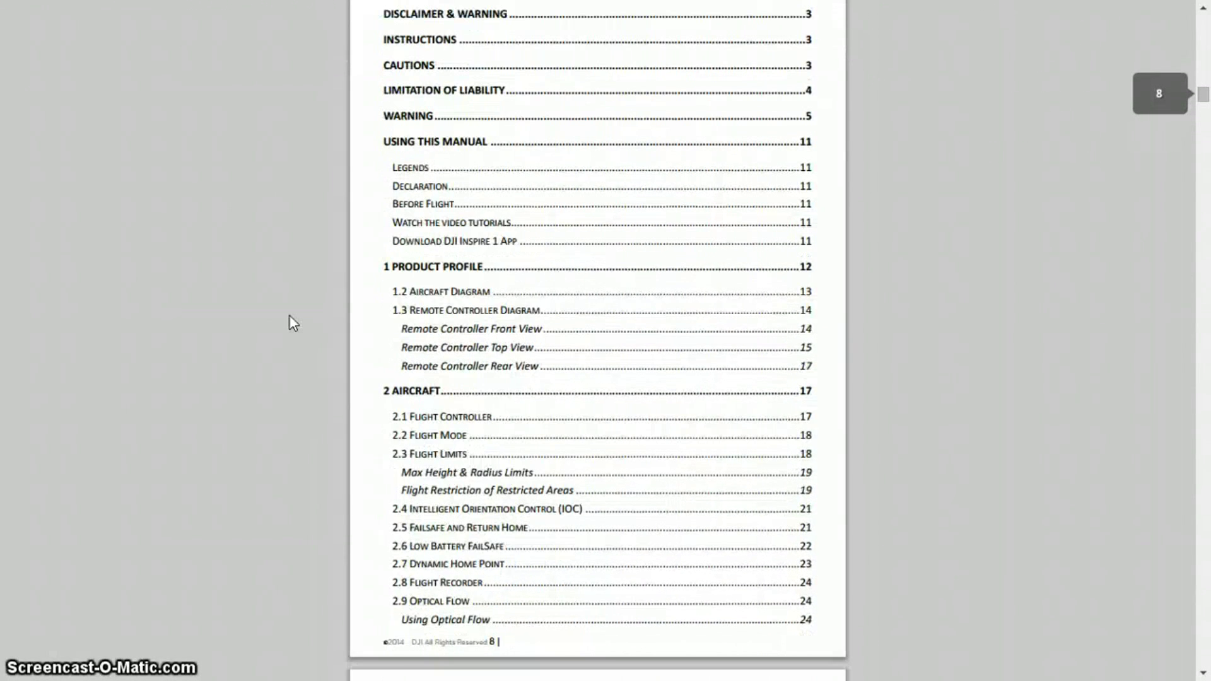
scroll(290, 316, down, 1)
scroll(289, 316, down, 2)
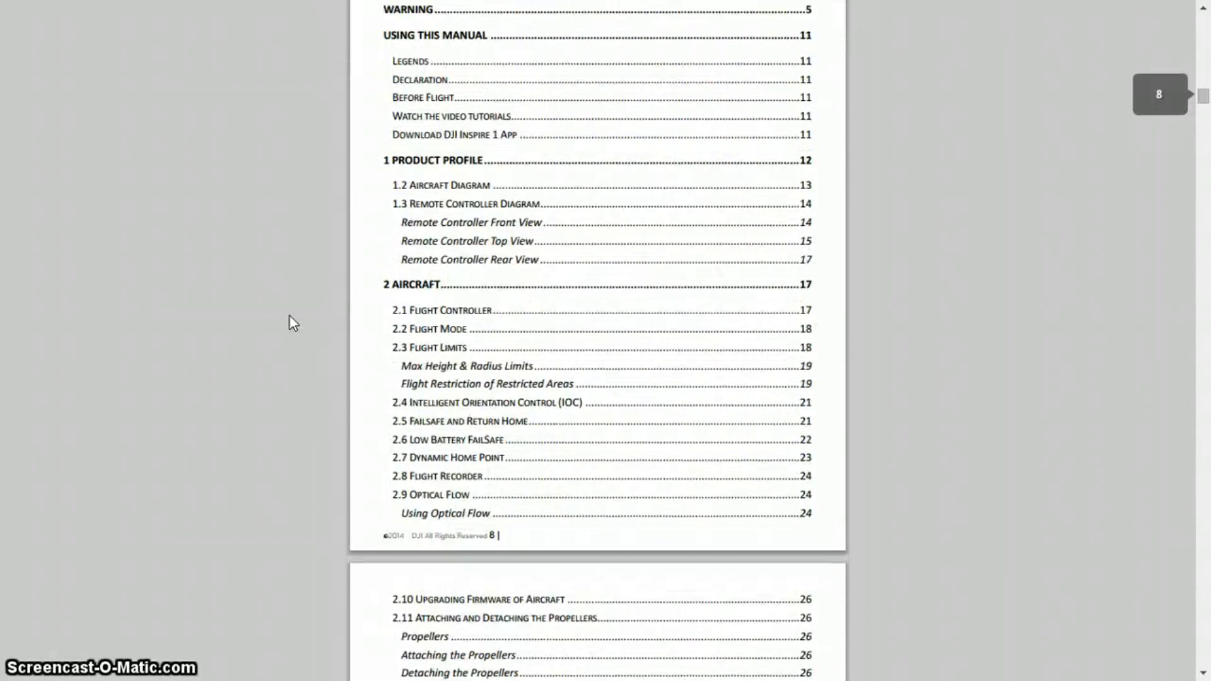
scroll(289, 316, down, 1)
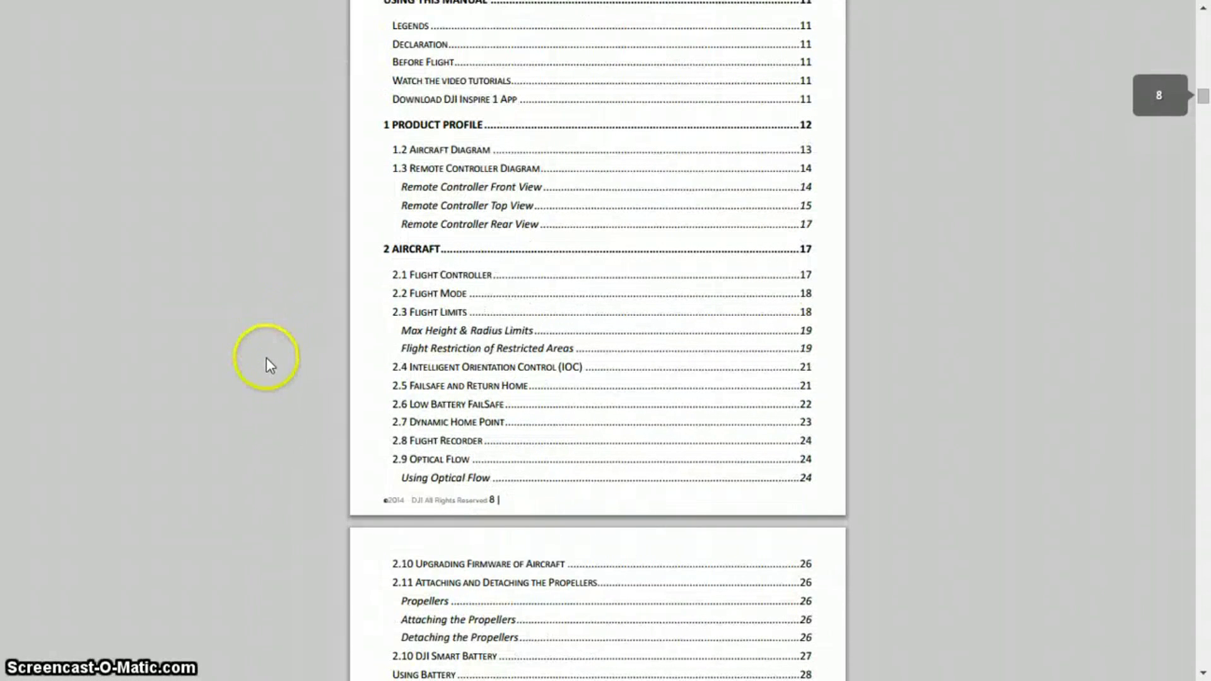
scroll(265, 357, down, 2)
scroll(265, 358, down, 1)
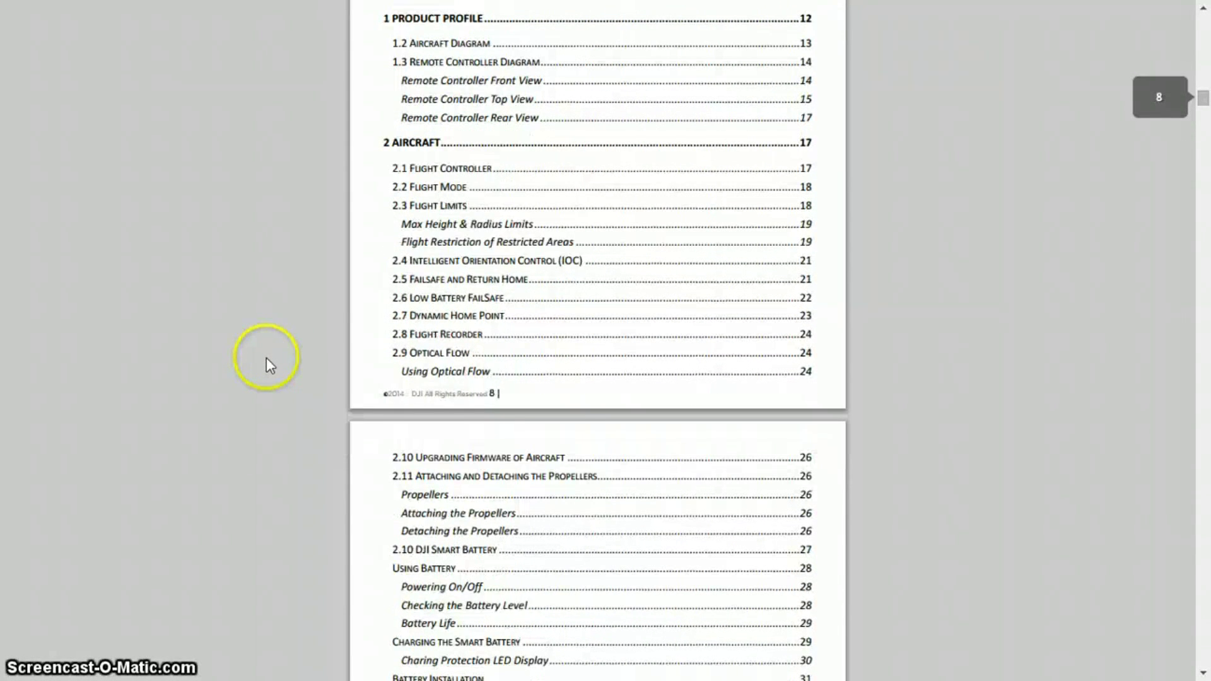
scroll(266, 358, down, 2)
scroll(266, 358, down, 2)
scroll(265, 358, down, 1)
scroll(266, 357, down, 4)
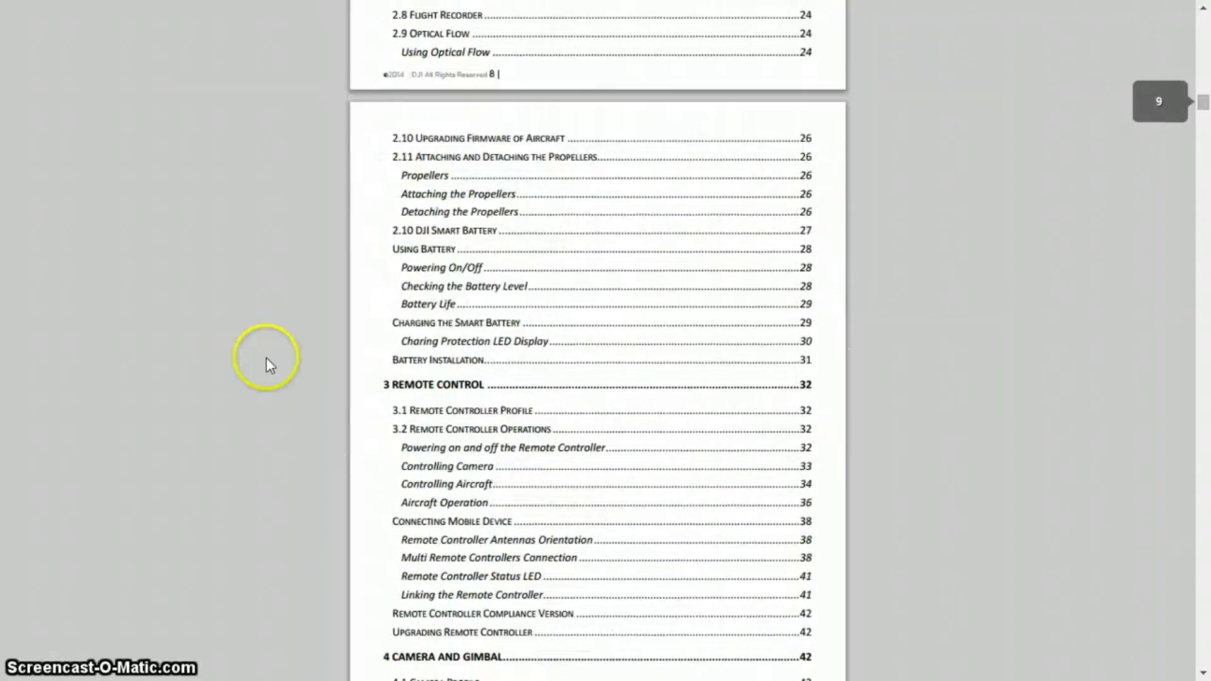
scroll(266, 358, down, 3)
scroll(266, 358, down, 3)
scroll(266, 358, down, 3)
scroll(266, 358, down, 2)
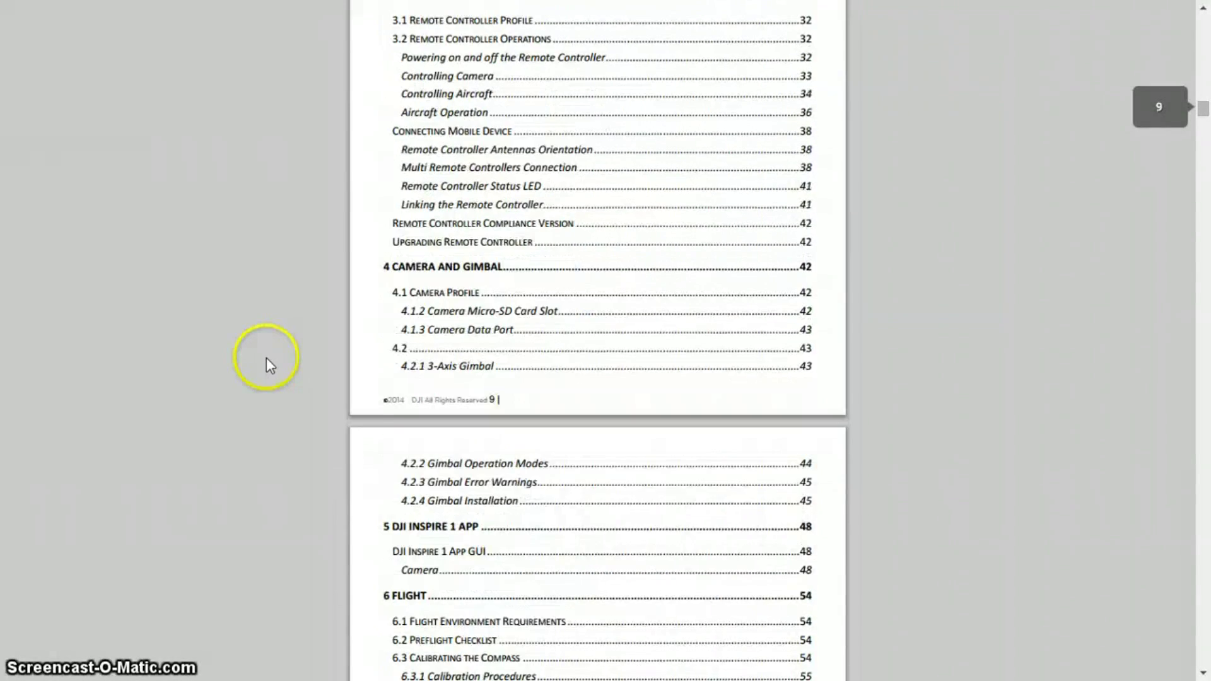
scroll(266, 358, down, 8)
scroll(266, 358, down, 2)
scroll(266, 358, down, 1)
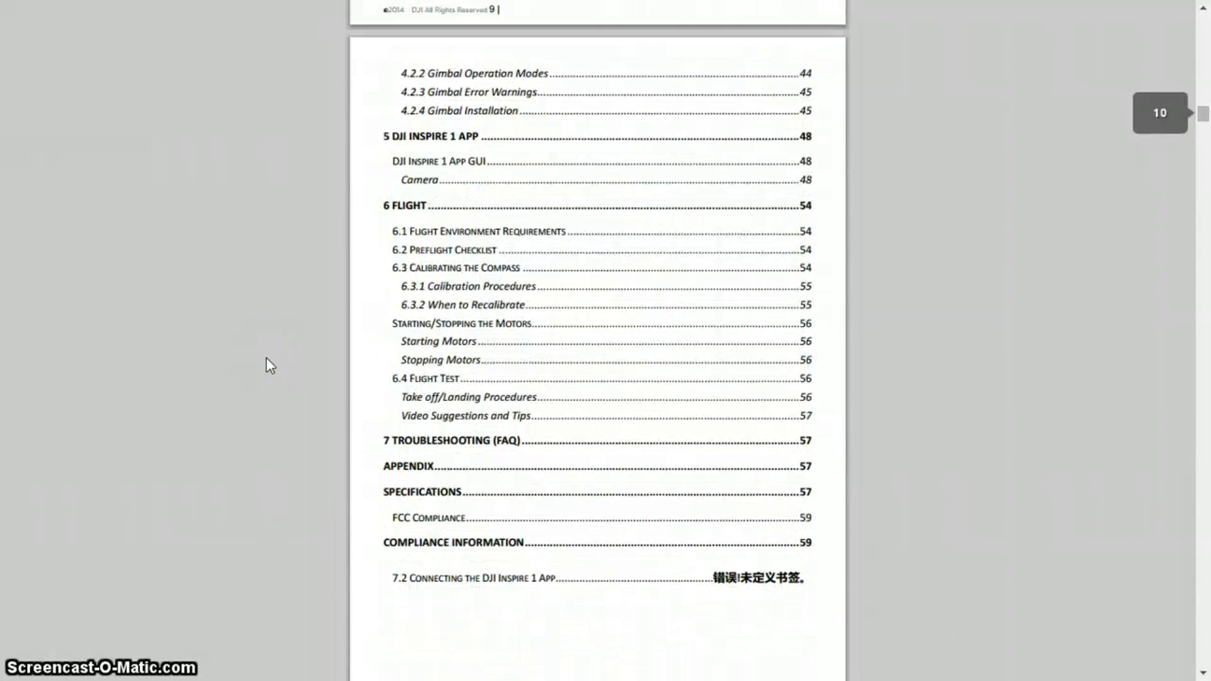
scroll(266, 358, down, 5)
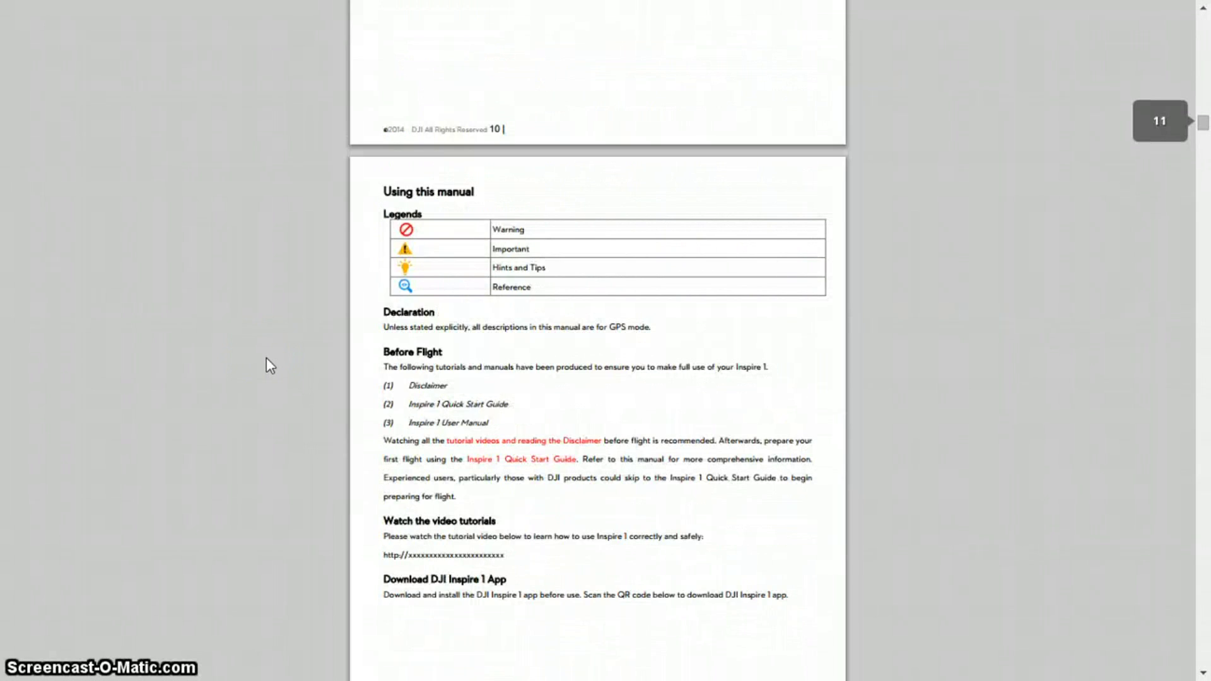
scroll(266, 359, down, 5)
scroll(266, 359, down, 5)
scroll(266, 359, down, 5)
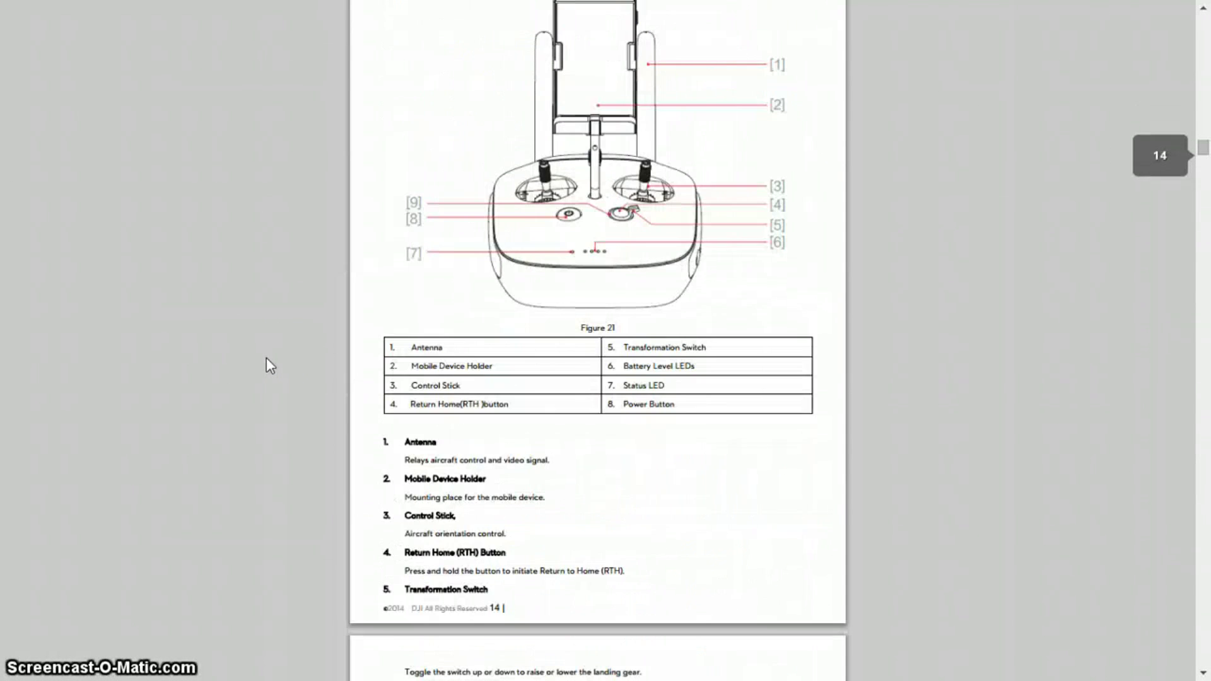
scroll(266, 358, down, 5)
scroll(266, 357, down, 5)
scroll(266, 357, down, 5)
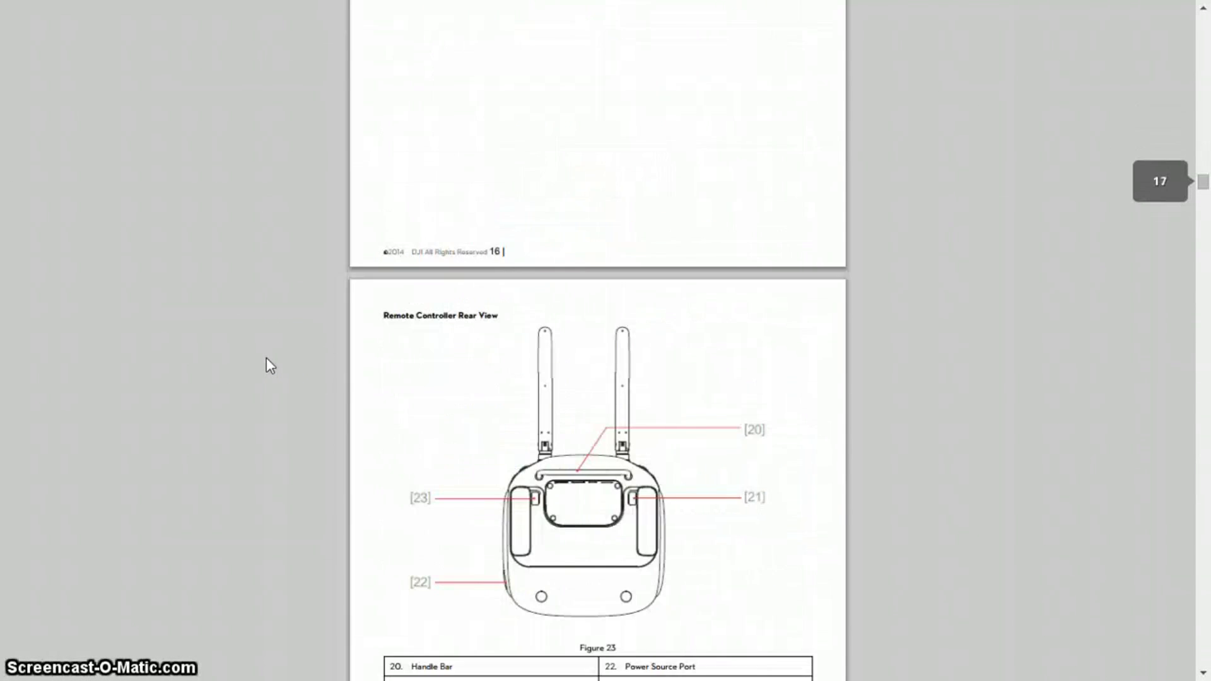
scroll(266, 358, down, 5)
scroll(265, 358, down, 5)
scroll(265, 357, up, 5)
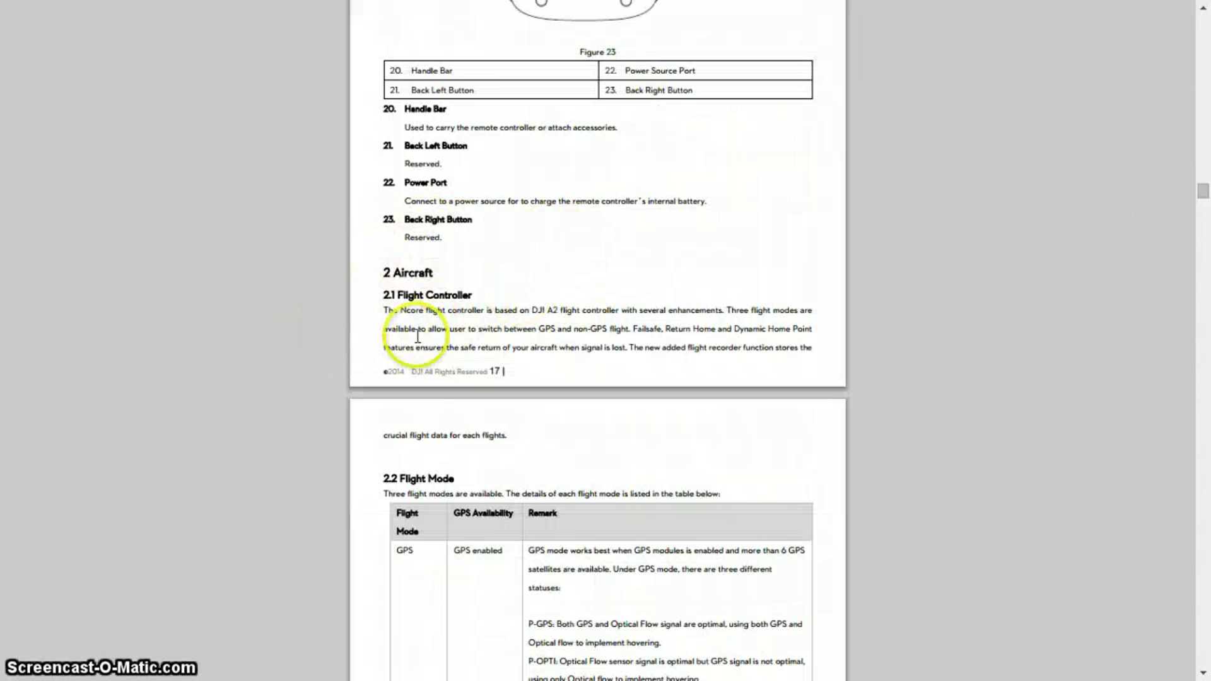
scroll(363, 351, down, 5)
scroll(362, 350, down, 5)
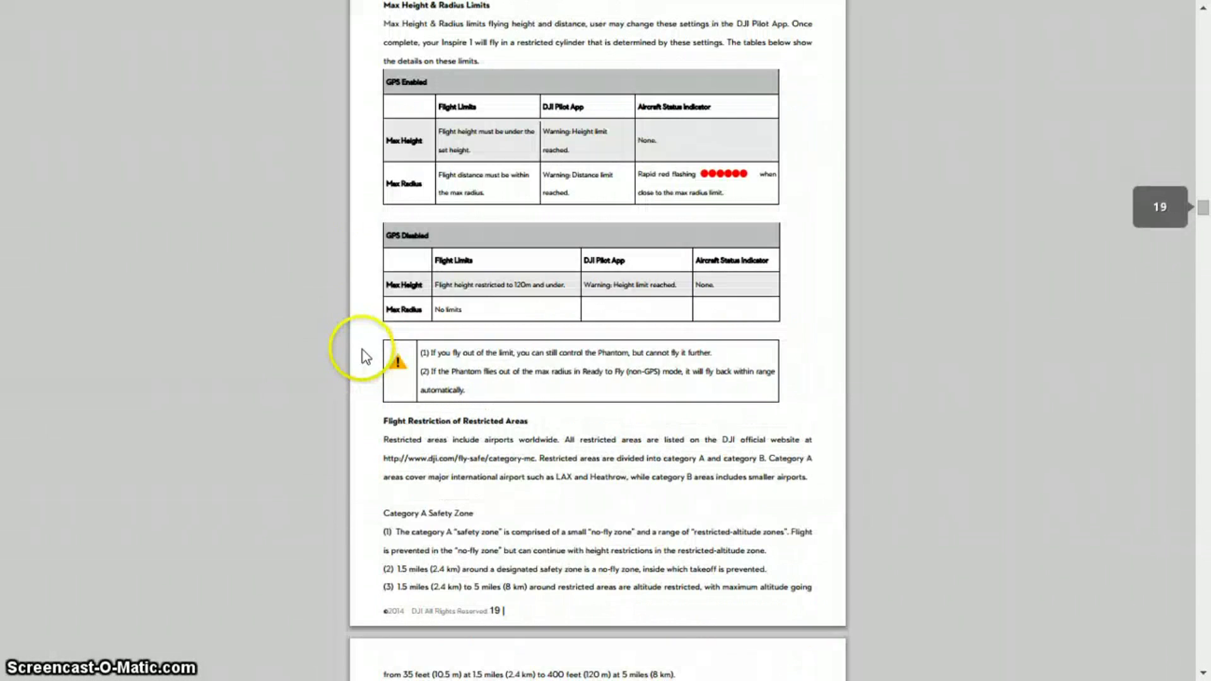
scroll(362, 351, down, 5)
scroll(363, 351, down, 5)
scroll(363, 355, down, 6)
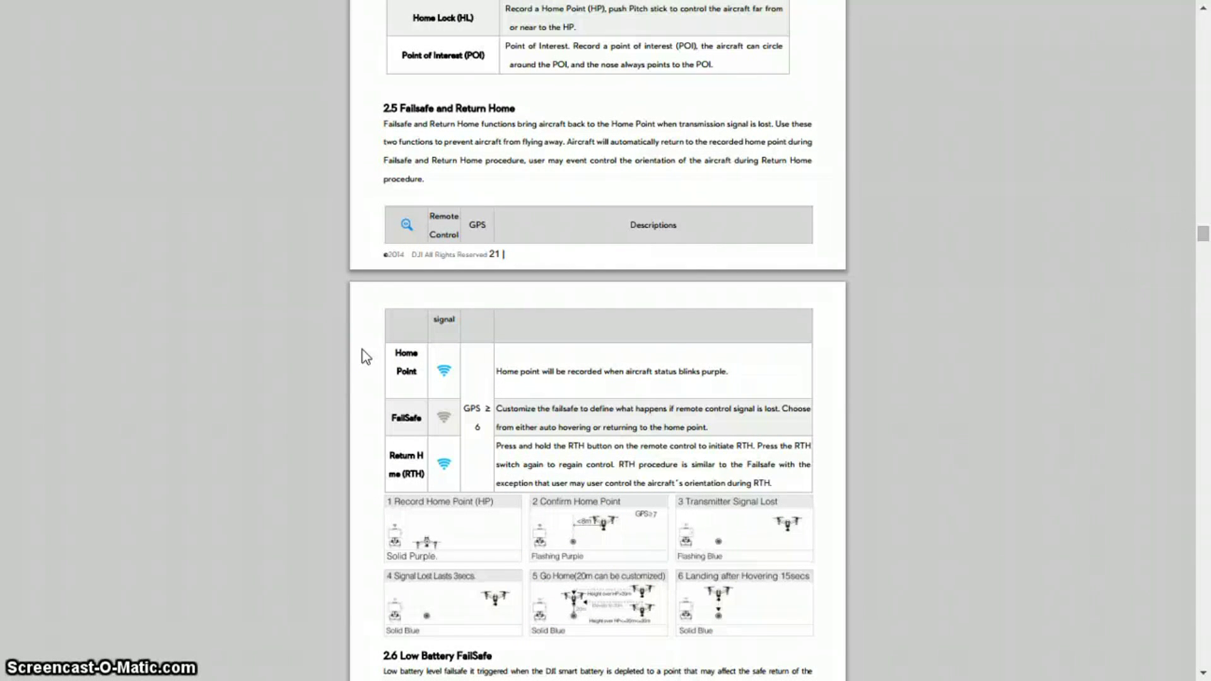
scroll(362, 355, down, 6)
scroll(363, 356, down, 10)
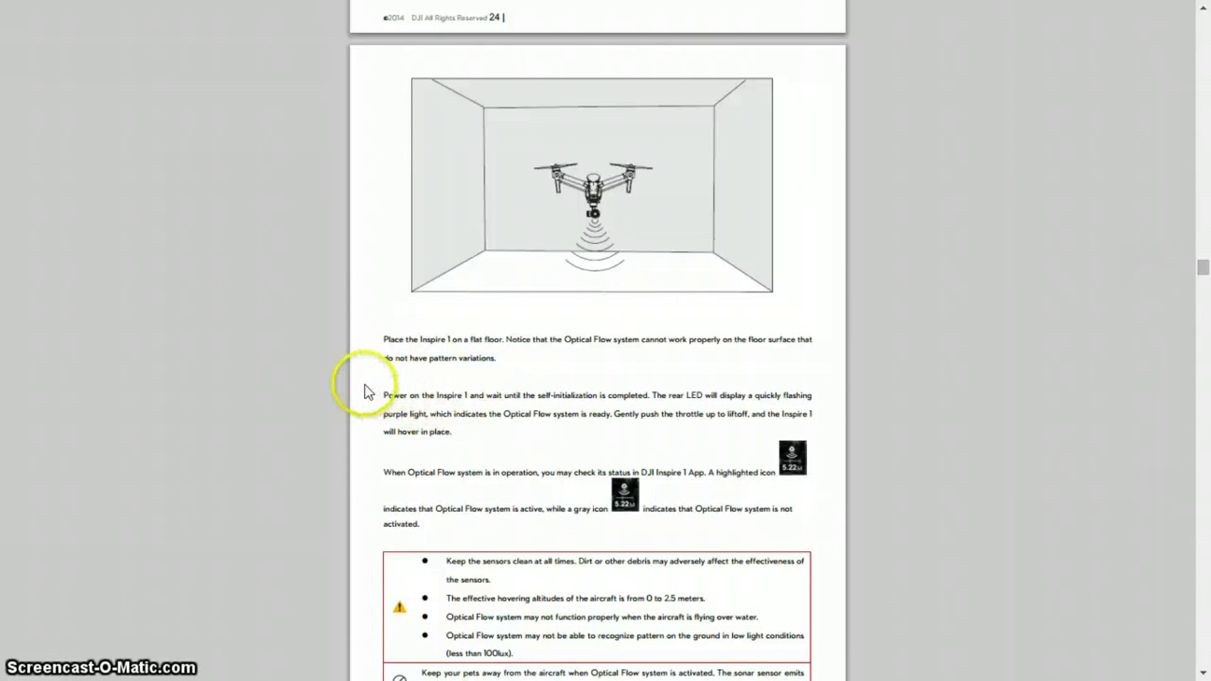
scroll(368, 391, up, 3)
scroll(368, 392, up, 2)
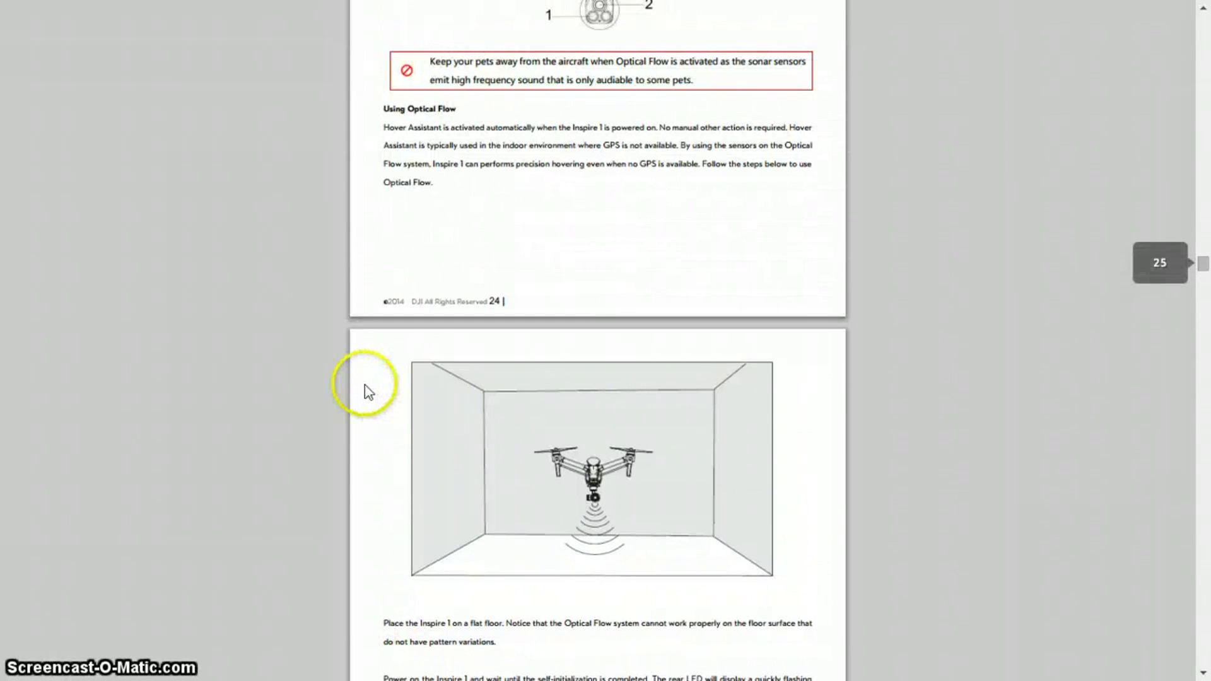
scroll(334, 196, down, 10)
scroll(333, 193, down, 10)
scroll(332, 194, down, 10)
scroll(332, 194, down, 15)
scroll(332, 193, down, 10)
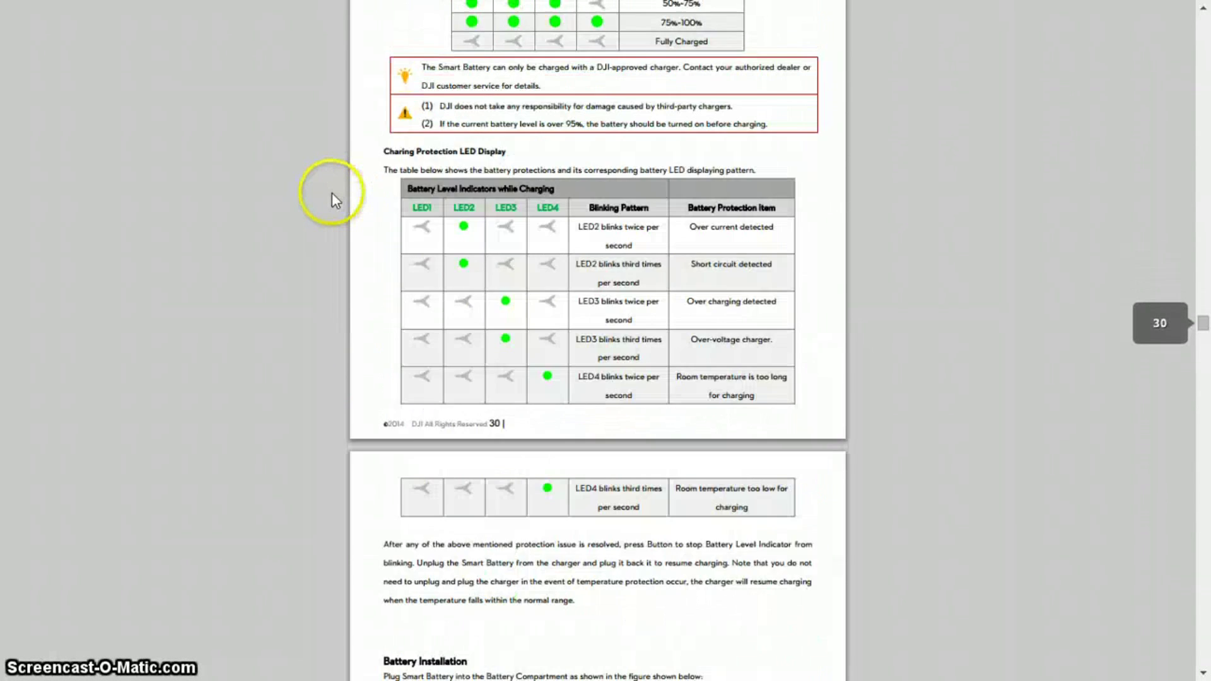
scroll(332, 194, down, 10)
scroll(332, 194, down, 15)
scroll(332, 194, down, 10)
scroll(333, 194, down, 10)
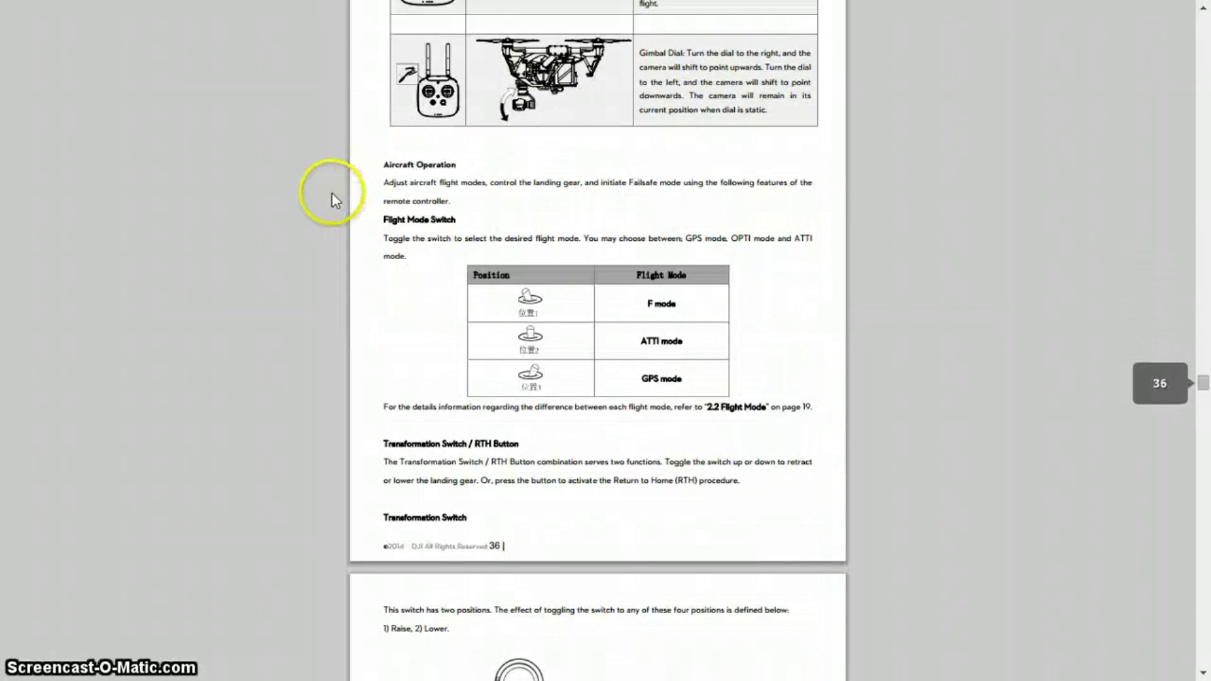
scroll(332, 193, down, 20)
scroll(315, 232, down, 10)
scroll(315, 232, down, 10)
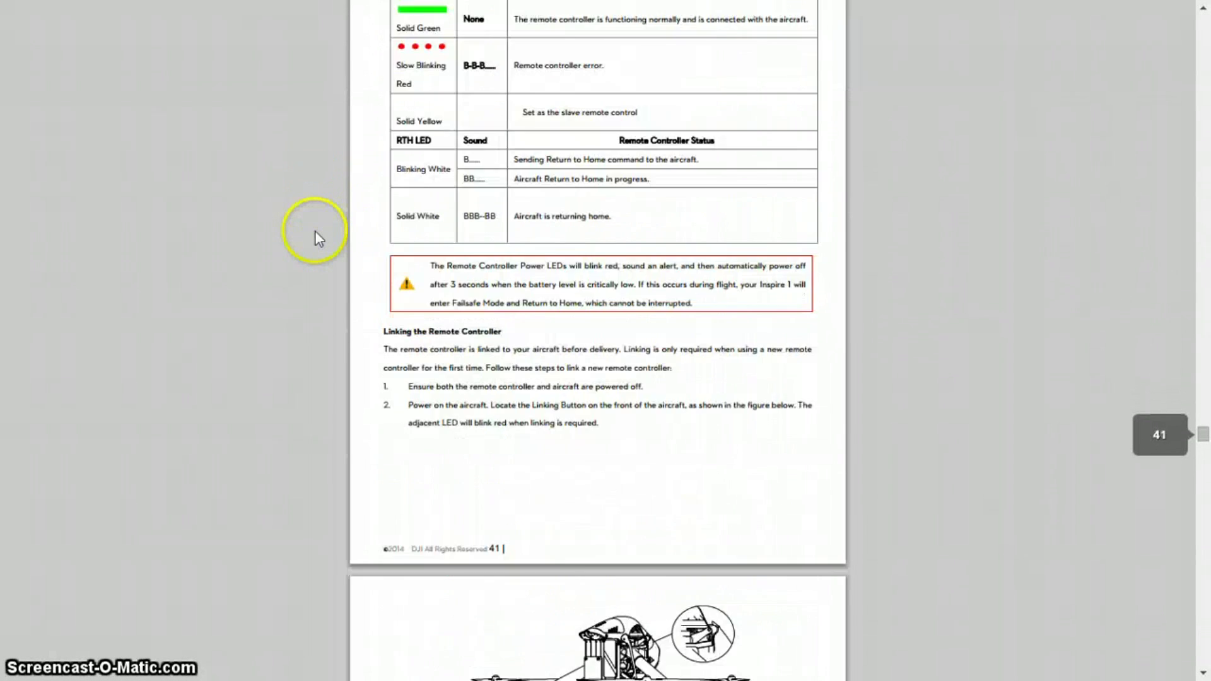
scroll(314, 232, down, 15)
scroll(341, 259, down, 10)
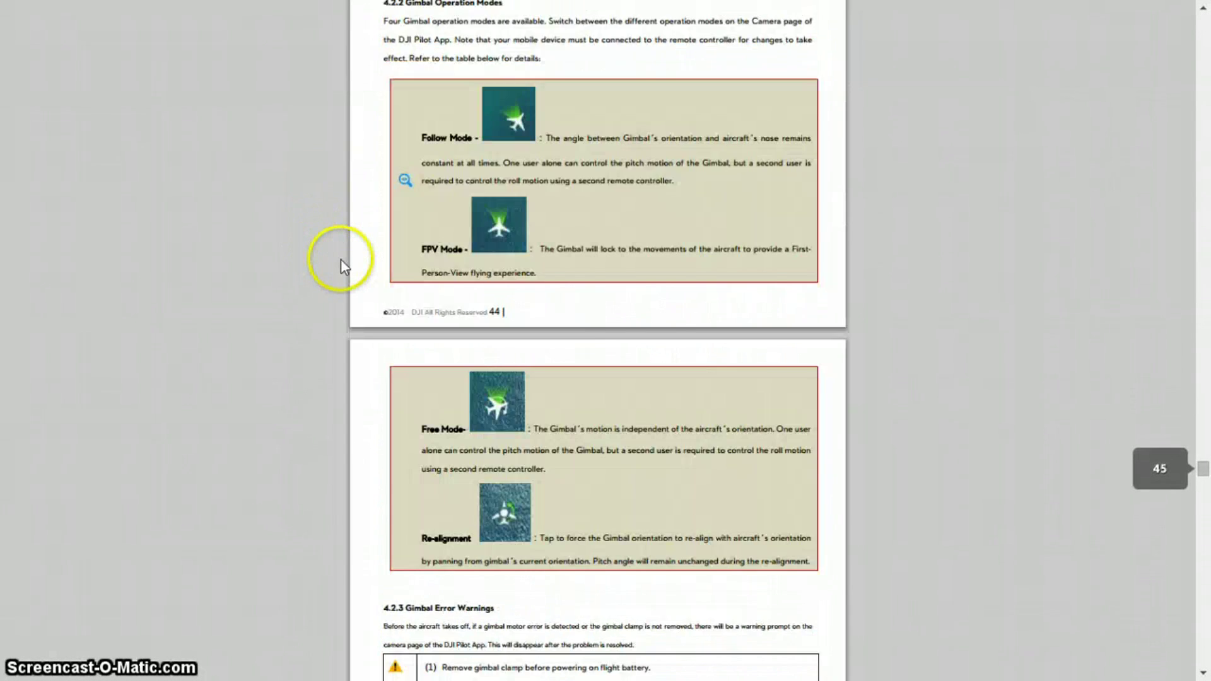
scroll(341, 259, down, 10)
scroll(341, 259, down, 15)
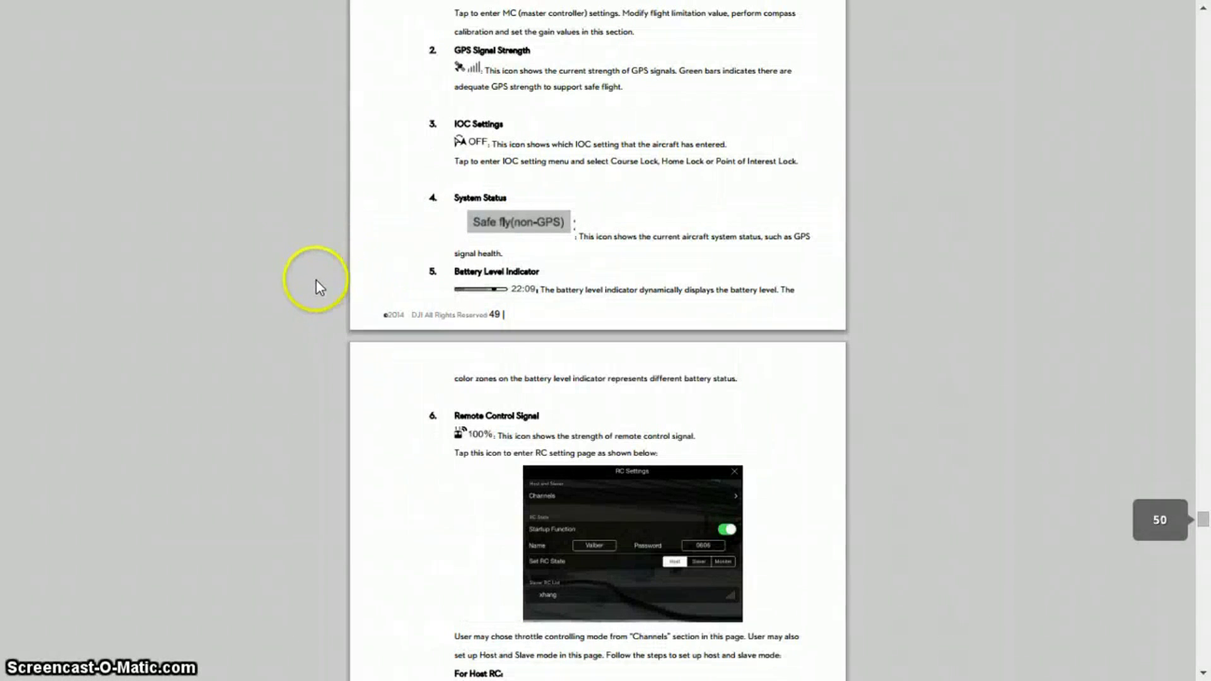
scroll(309, 285, down, 10)
scroll(309, 284, down, 10)
scroll(309, 285, down, 10)
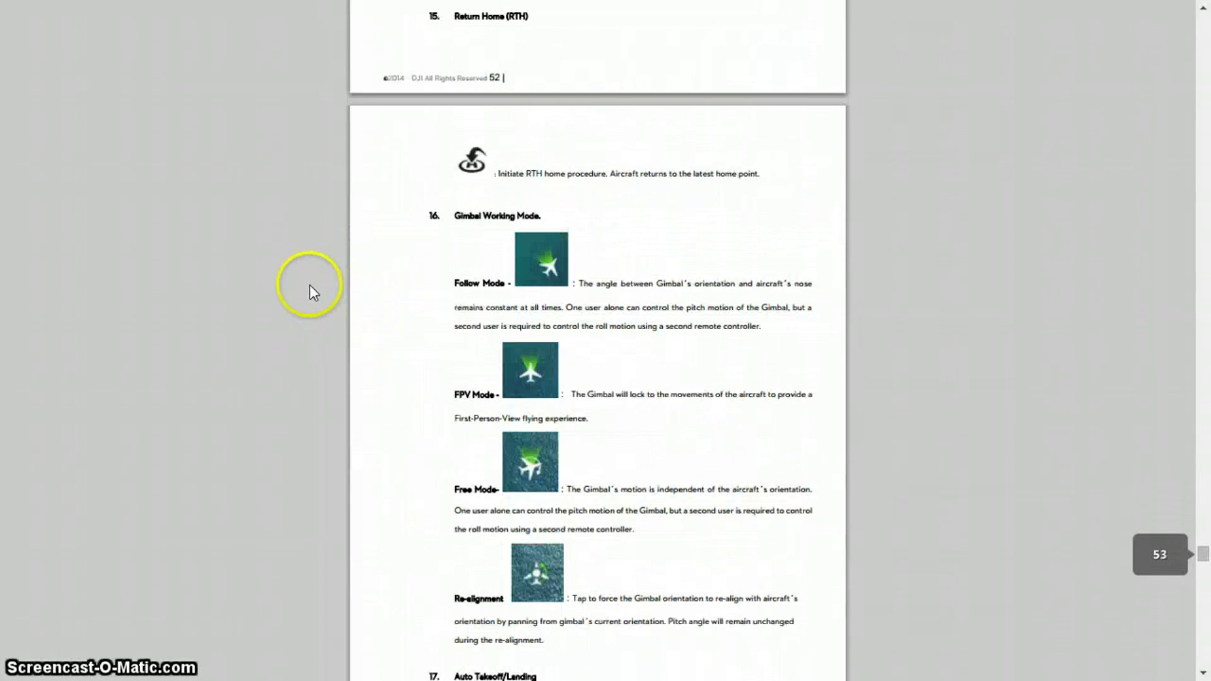
scroll(309, 285, down, 10)
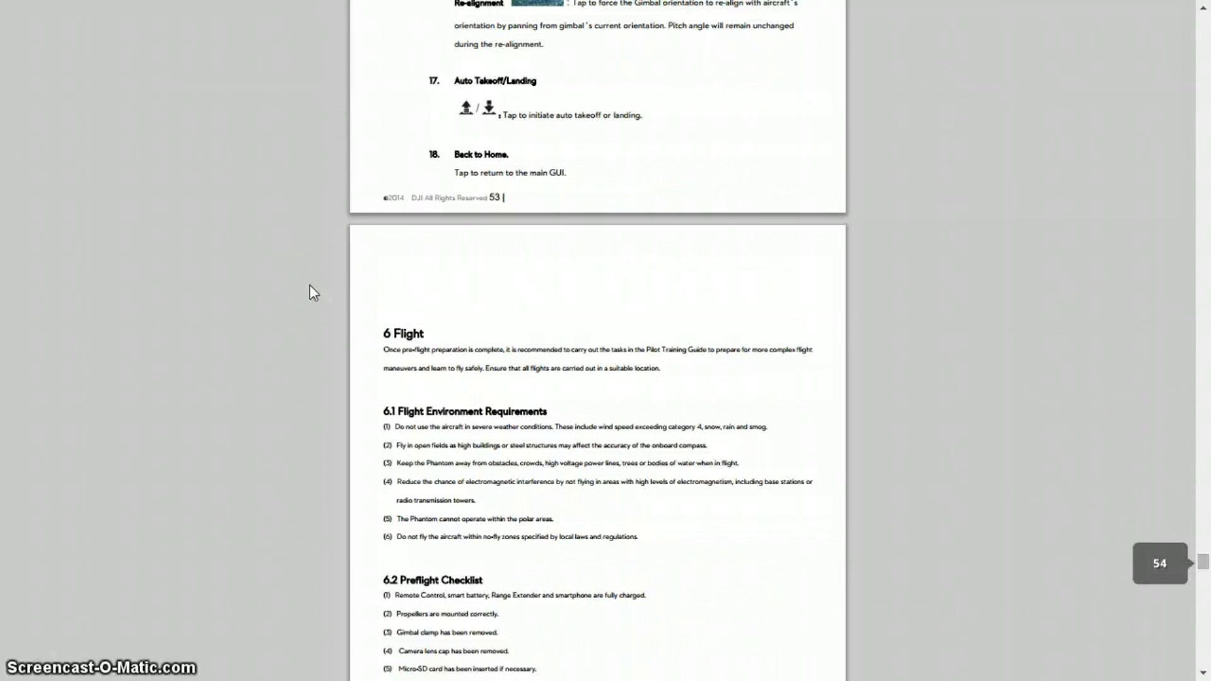
Step: Jump from page 22 to page 54, section 6.3 Calibrating the Compass
click(309, 292)
scroll(305, 305, down, 10)
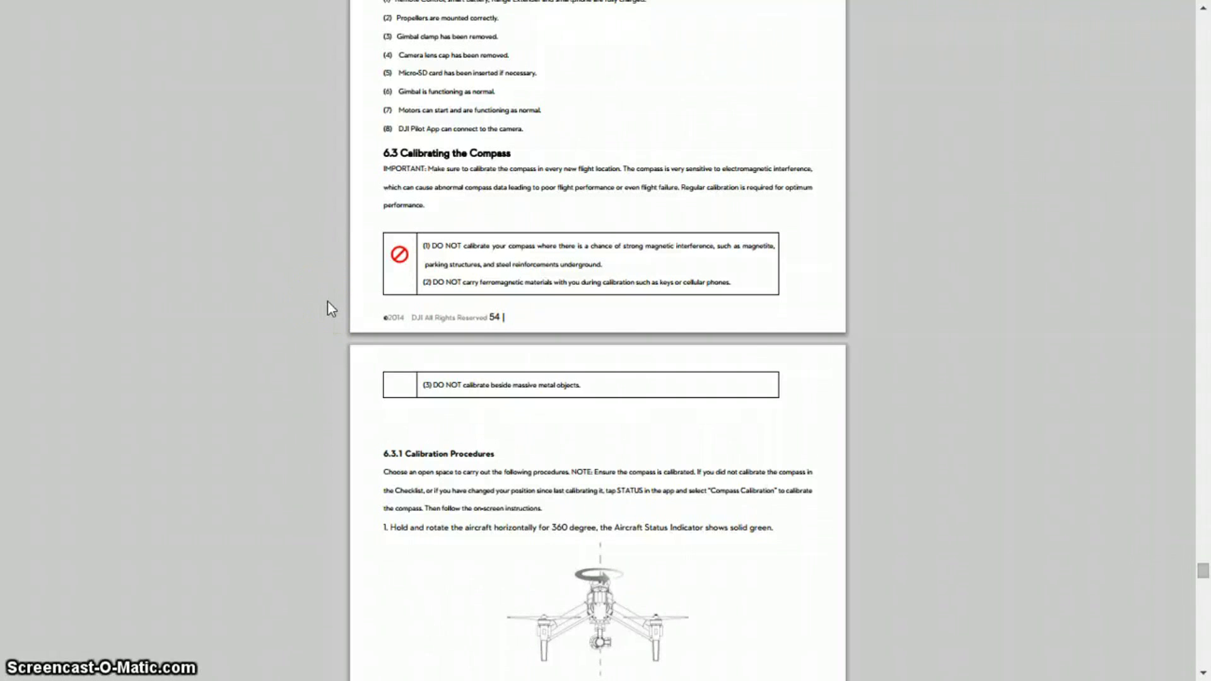
scroll(327, 302, down, 10)
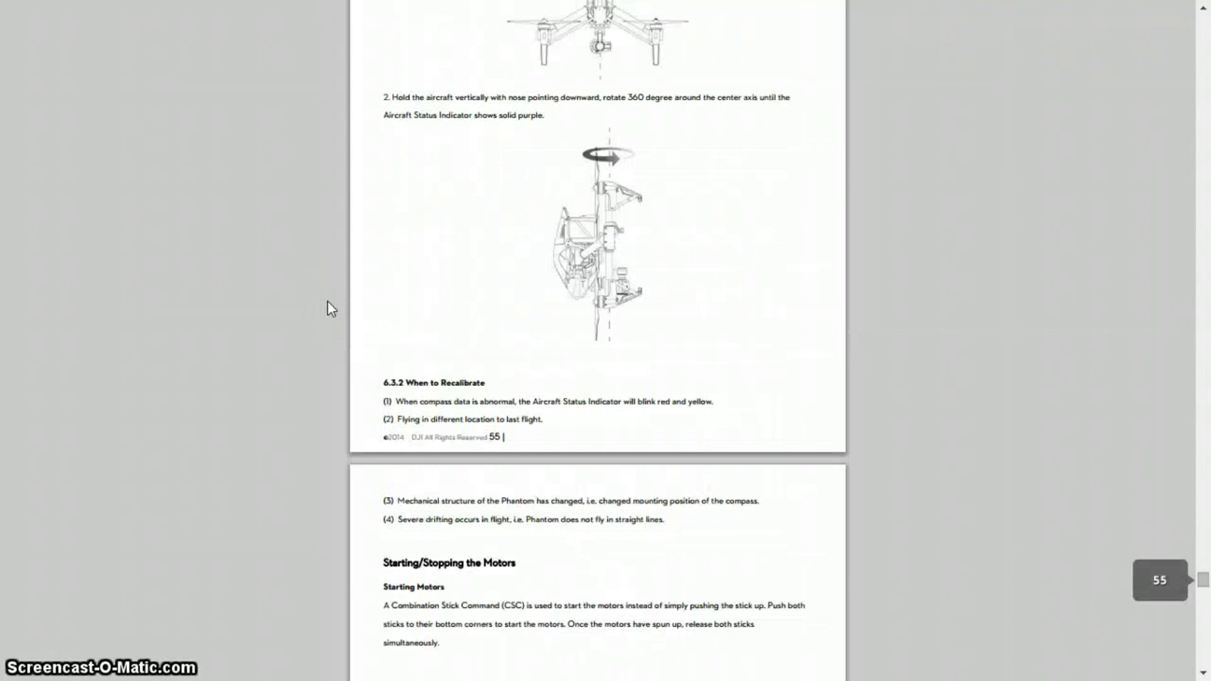
scroll(327, 302, down, 10)
scroll(327, 301, down, 5)
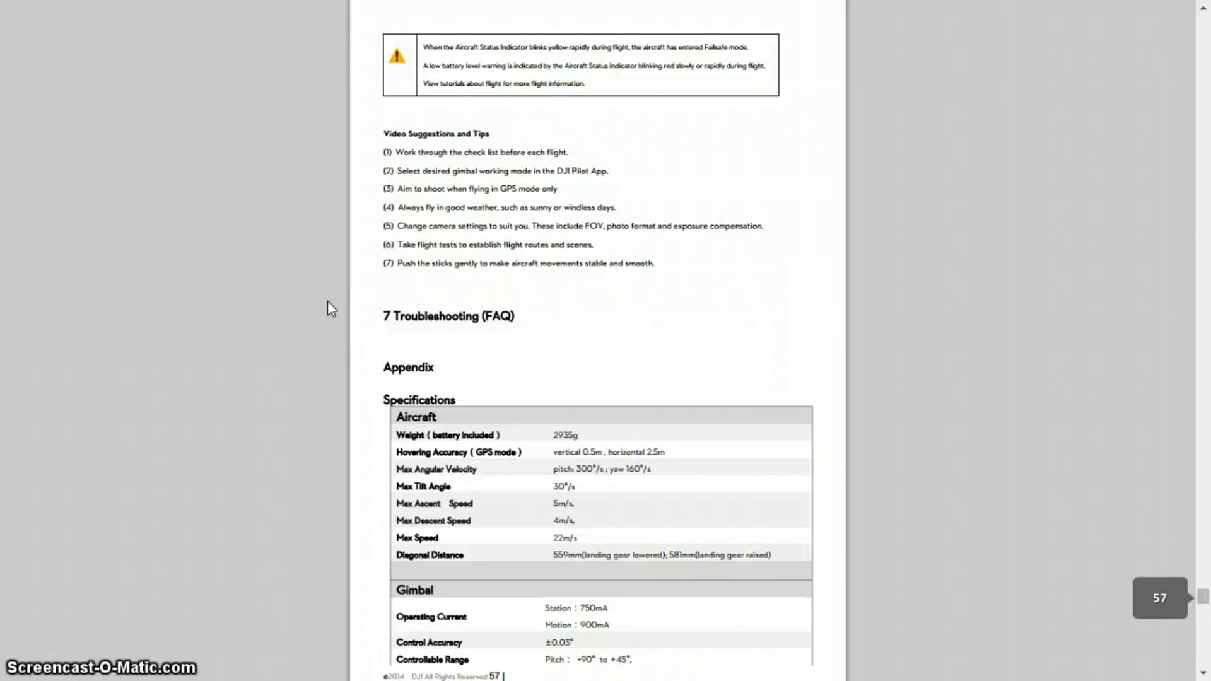